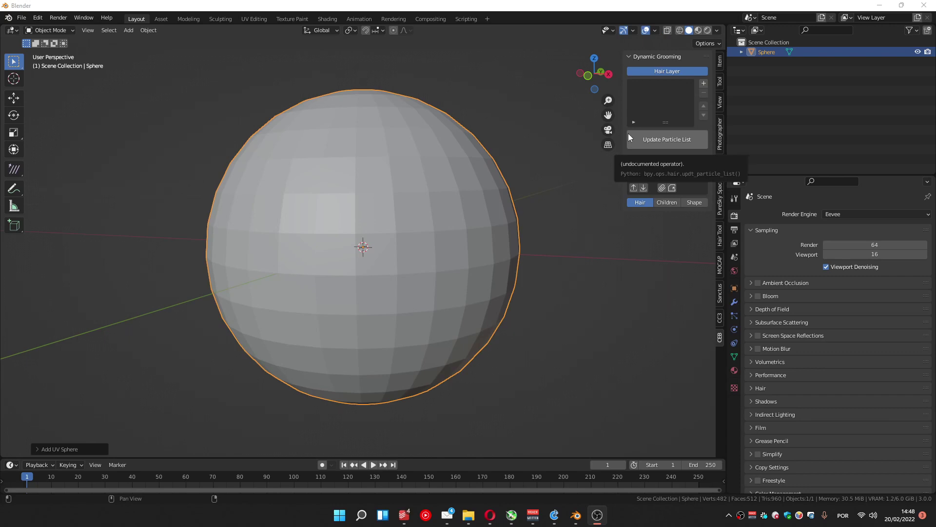
Step: Add a hair particle system to the sphere and name it base
{"action": "left_click", "coordinate": [704, 84]}
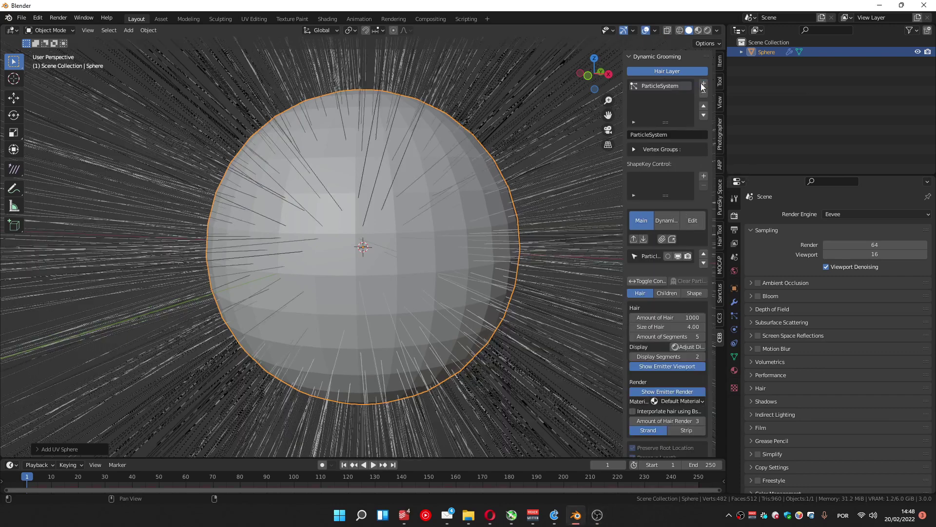
{"action": "left_click", "coordinate": [674, 135]}
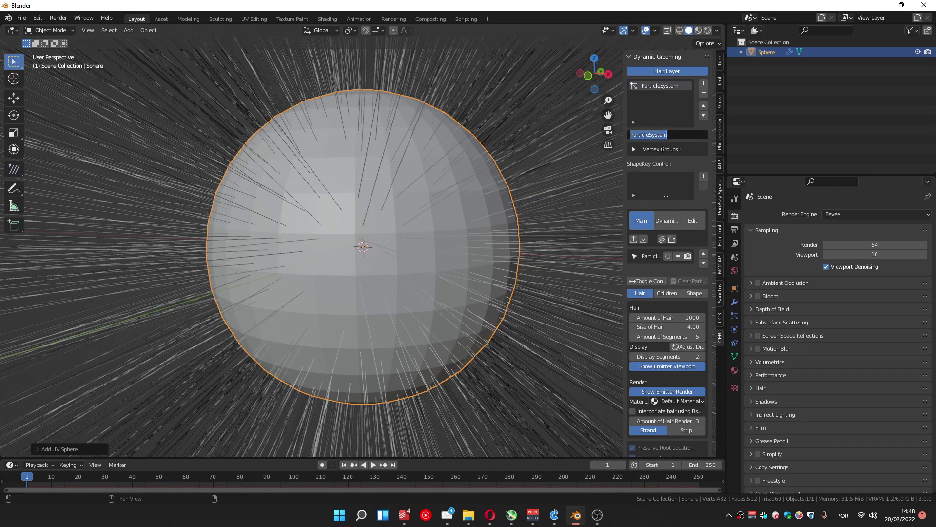
{"action": "type", "text": "base"}
{"action": "key", "text": "Return"}
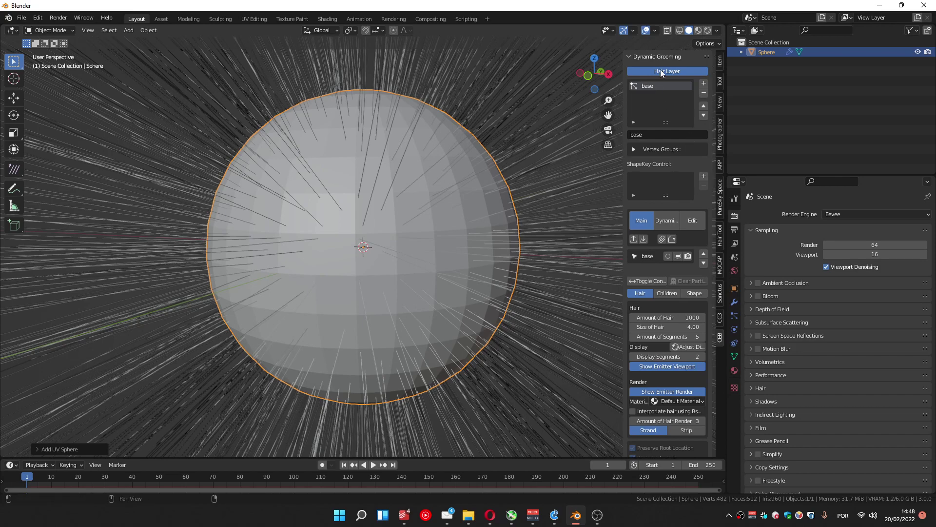
Step: Add a second hair particle system named top and collapse the hair layer settings
{"action": "left_click", "coordinate": [703, 83]}
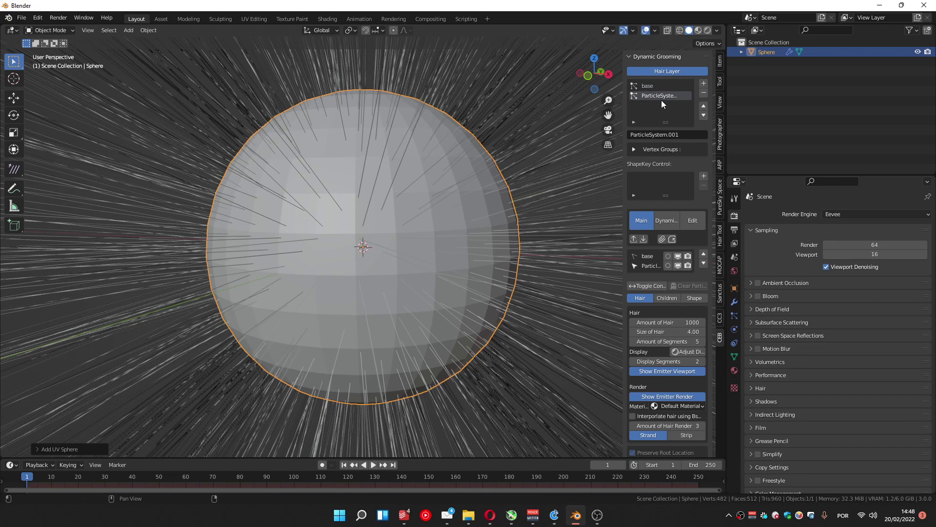
{"action": "left_click", "coordinate": [674, 135]}
{"action": "type", "text": "top"}
{"action": "key", "text": "Return"}
{"action": "left_click", "coordinate": [675, 72]}
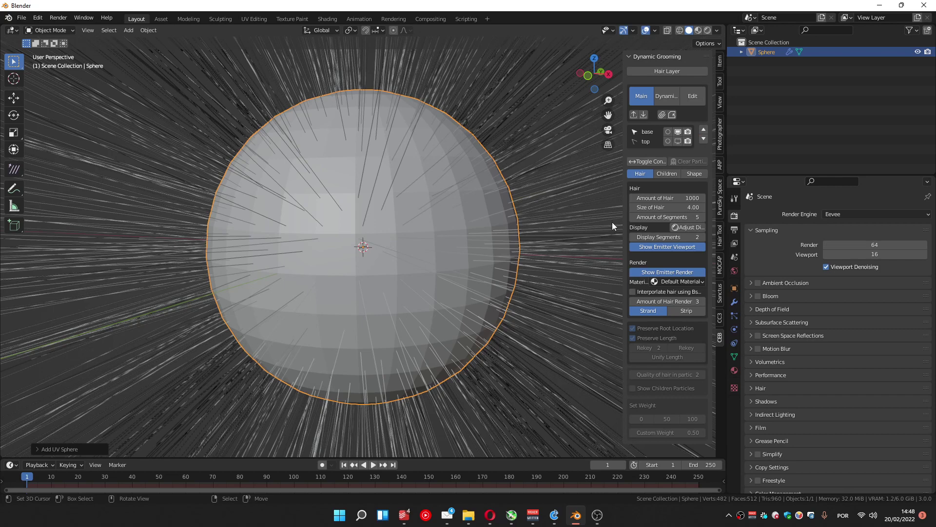
Step: Toggle the emitter's viewport visibility and compare the base layer's hair as Strip and as Strand
{"action": "left_click", "coordinate": [659, 248]}
{"action": "left_click", "coordinate": [660, 247]}
{"action": "left_click", "coordinate": [681, 311]}
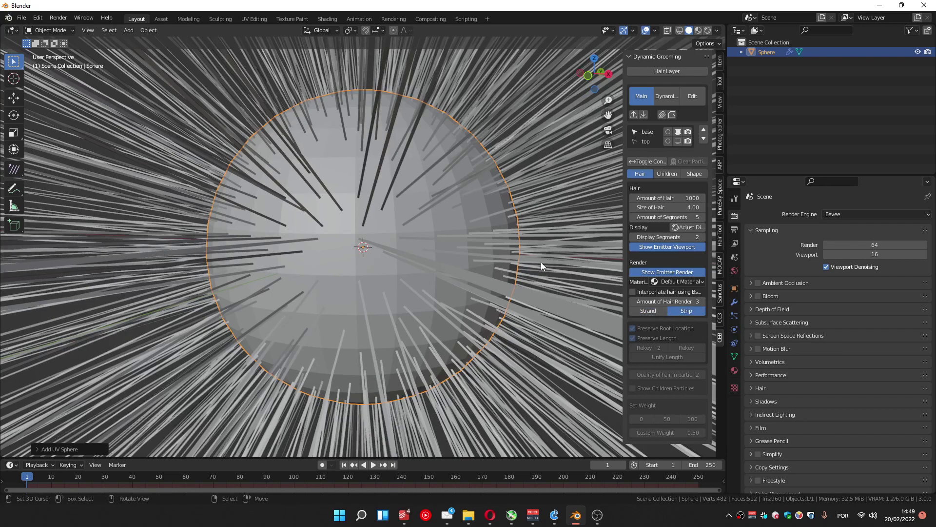
{"action": "middle_click_drag", "start_coordinate": [540, 262], "coordinate": [512, 273]}
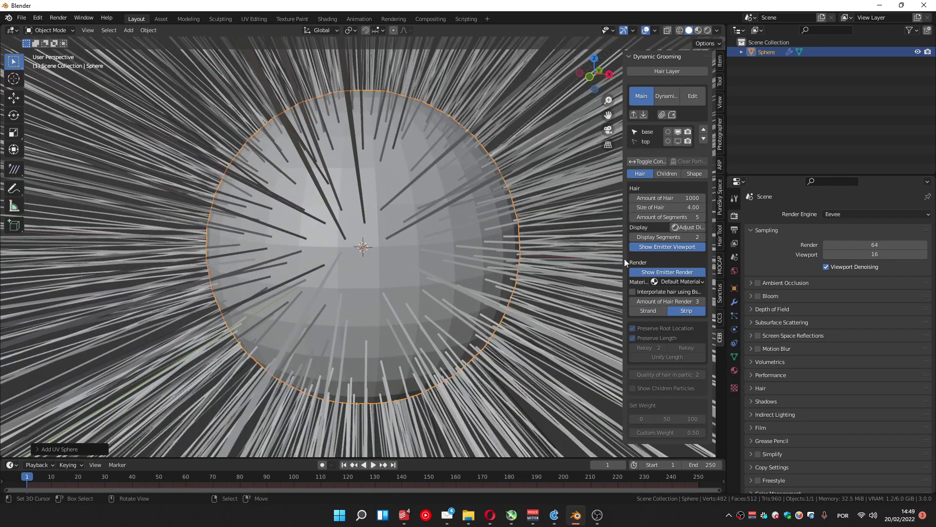
{"action": "left_click", "coordinate": [650, 311]}
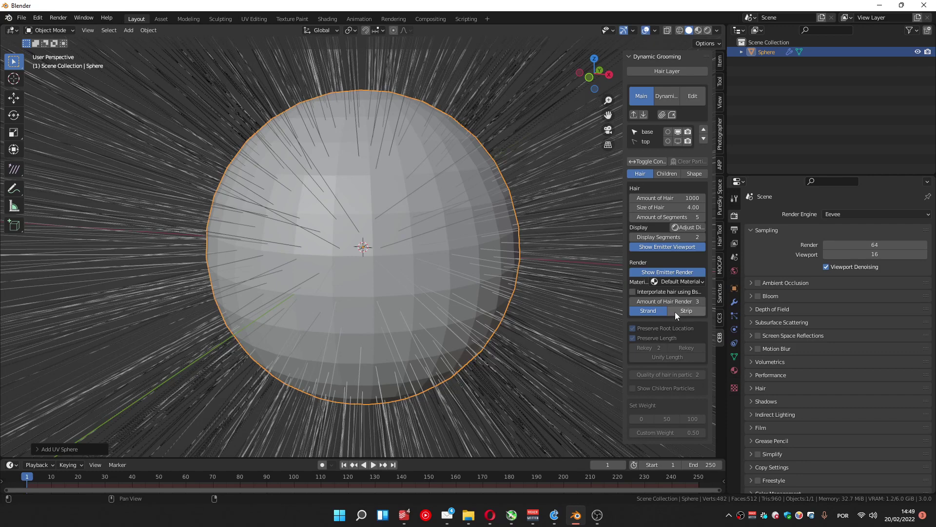
{"action": "left_click", "coordinate": [679, 309]}
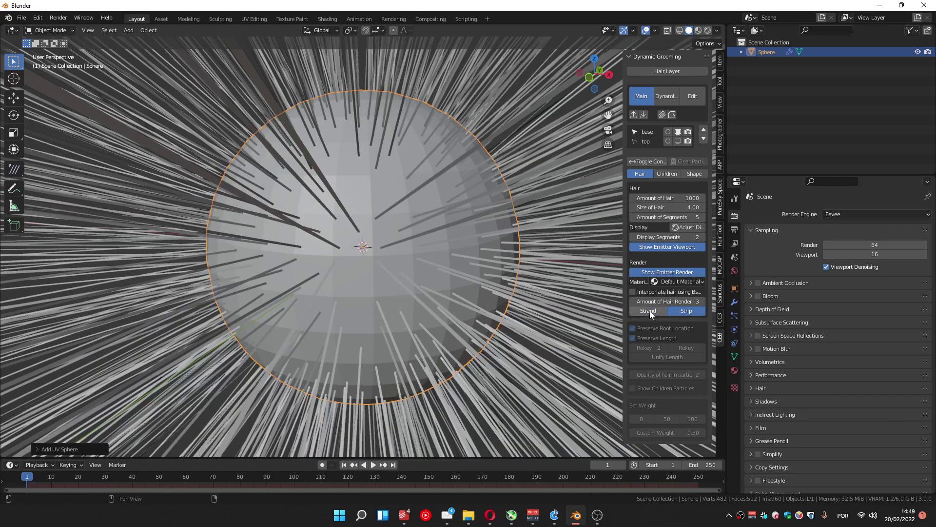
{"action": "left_click", "coordinate": [646, 311]}
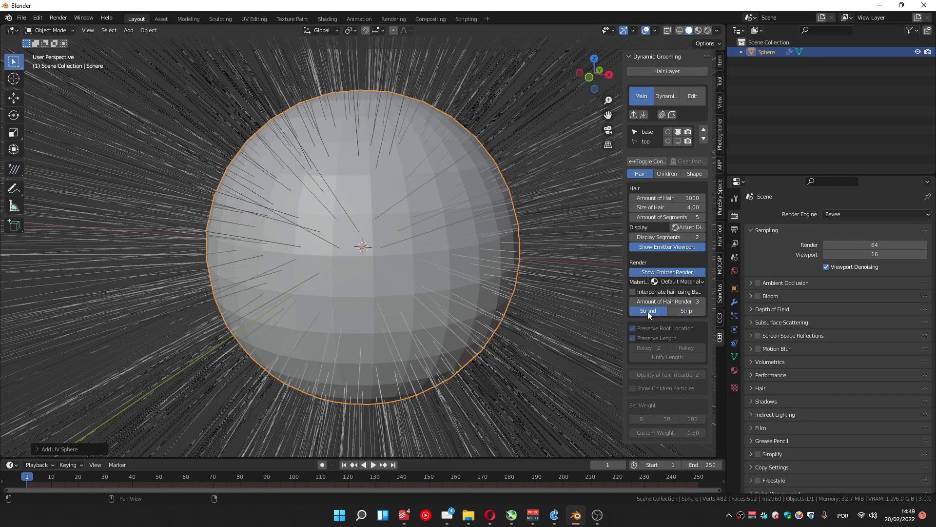
Step: Adjust the base hair display to 5 segments, with interpolation enabled and the Strip type
{"action": "left_click", "coordinate": [685, 227]}
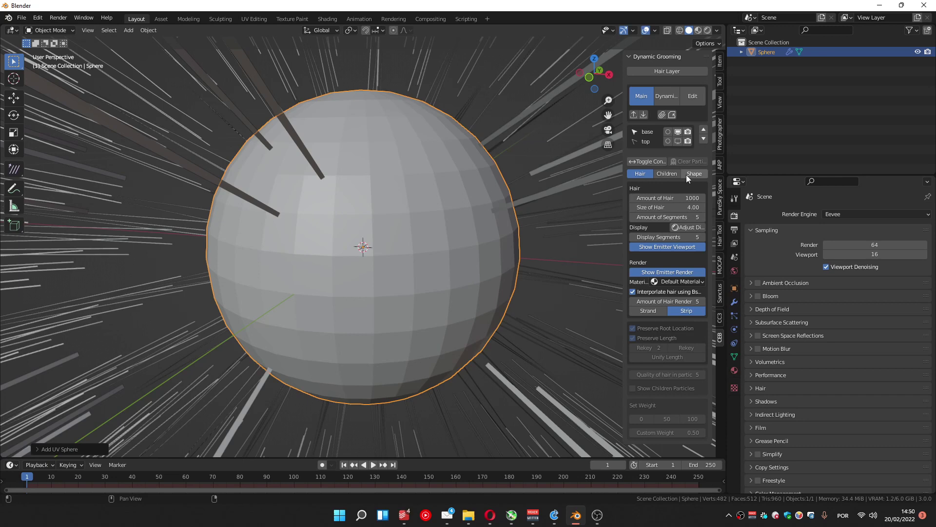
Step: Examine the Children, Export and Shape settings of the base hair layer, ending on the Shape settings
{"action": "left_click", "coordinate": [667, 174]}
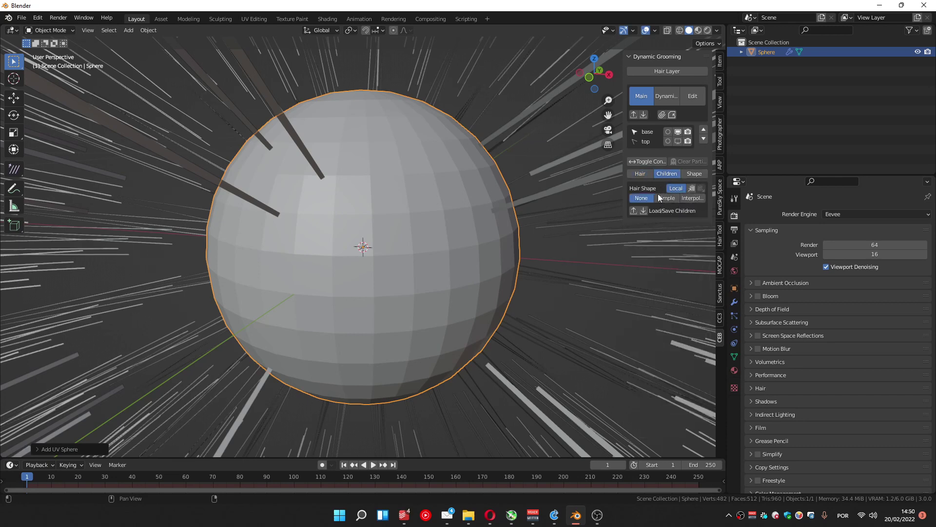
{"action": "left_click", "coordinate": [693, 174]}
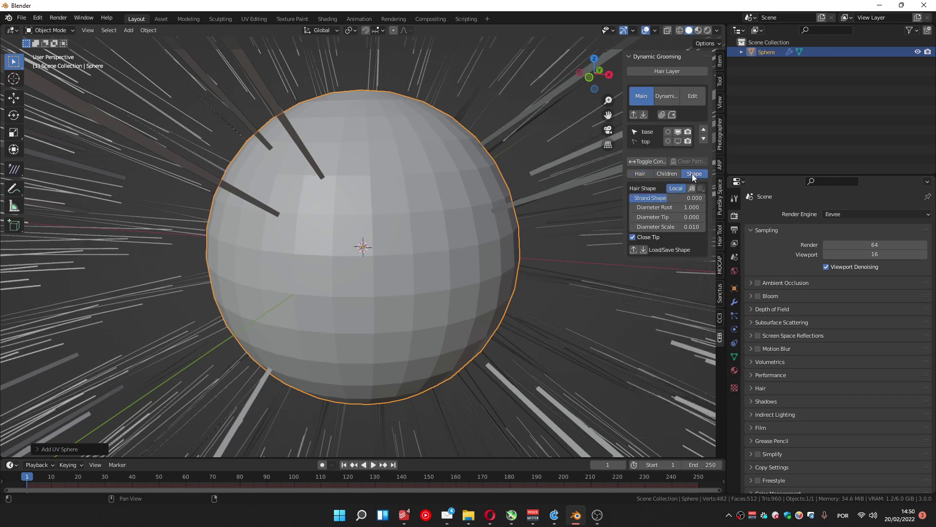
{"action": "left_click", "coordinate": [664, 173]}
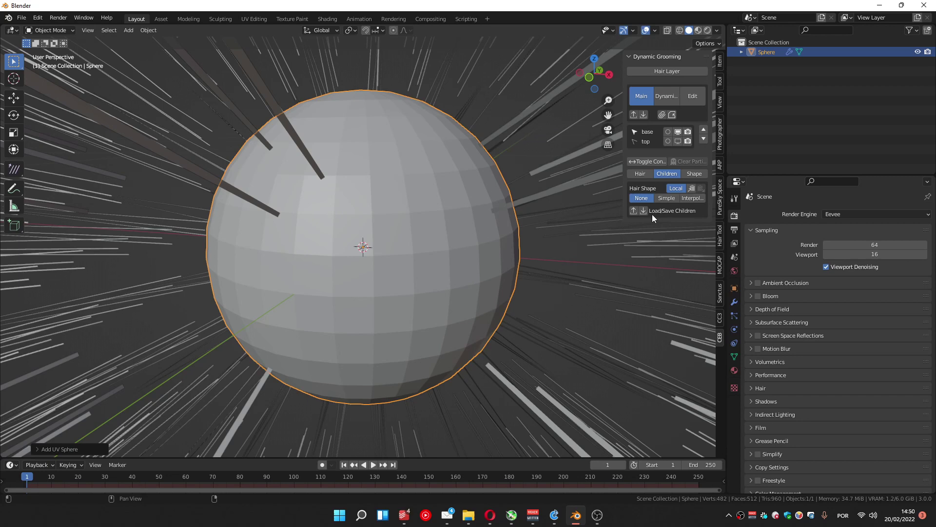
{"action": "left_click", "coordinate": [672, 115]}
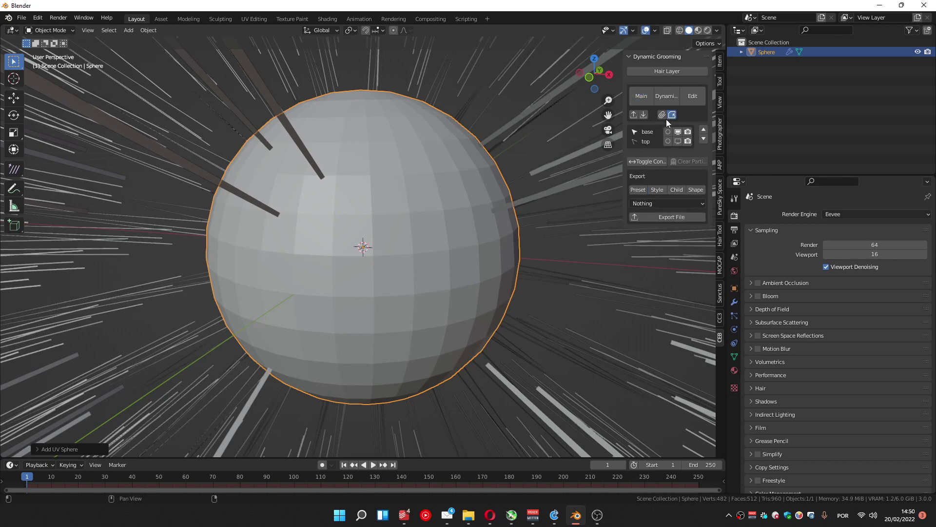
{"action": "left_click", "coordinate": [673, 115]}
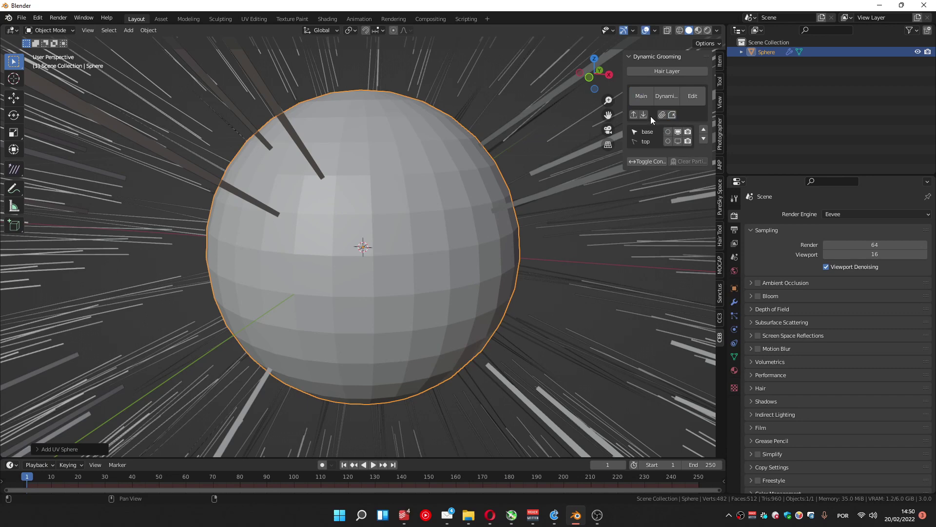
{"action": "left_click", "coordinate": [641, 97]}
{"action": "left_click", "coordinate": [691, 175]}
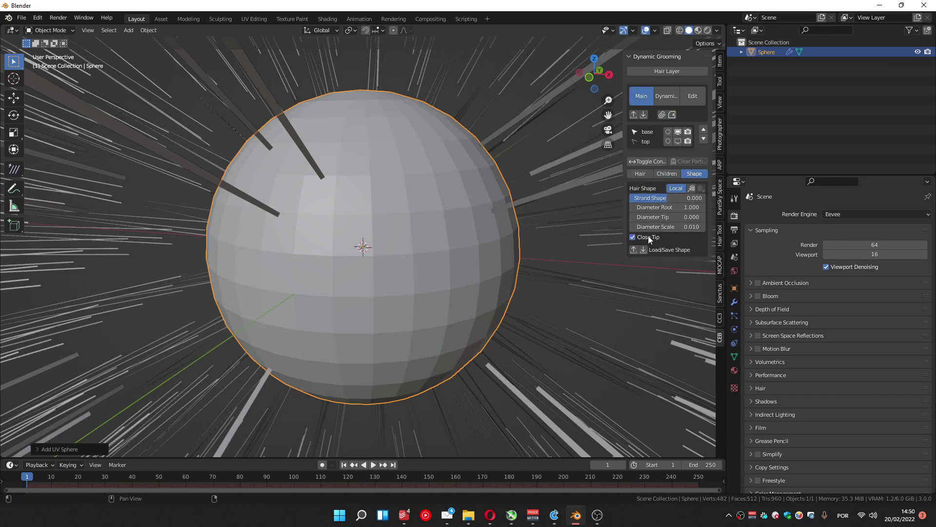
Step: Save the base layer's hair shape as a preset named base
{"action": "left_click_drag", "start_coordinate": [608, 100], "coordinate": [472, 238]}
{"action": "middle_click_drag", "start_coordinate": [472, 238], "coordinate": [522, 239]}
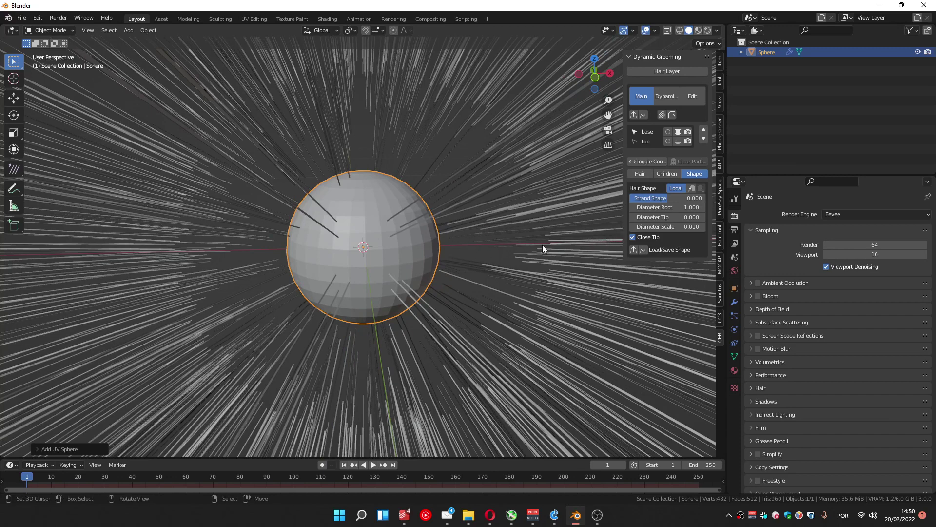
{"action": "left_click", "coordinate": [643, 250]}
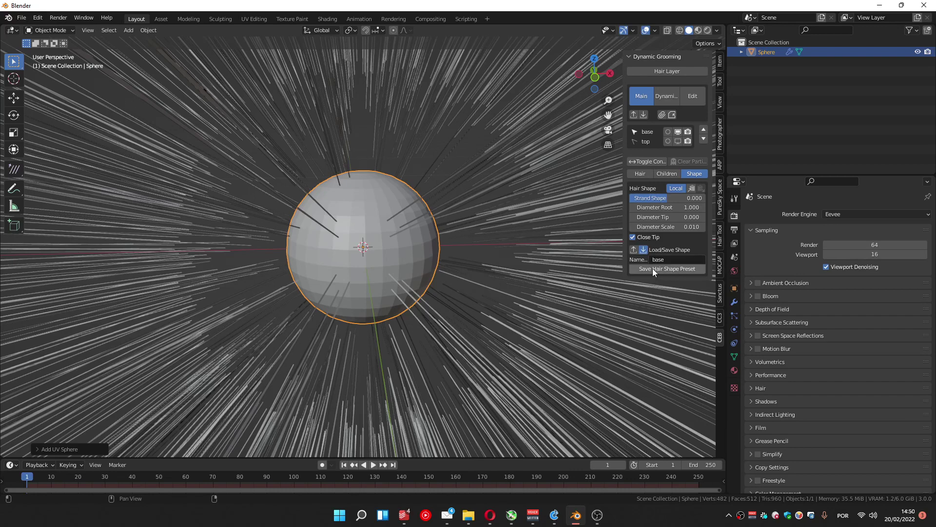
{"action": "left_click", "coordinate": [653, 269]}
Step: Save the base hair shape preset a second time and check the list of loadable shape presets
{"action": "left_click", "coordinate": [633, 250]}
{"action": "left_click", "coordinate": [643, 251]}
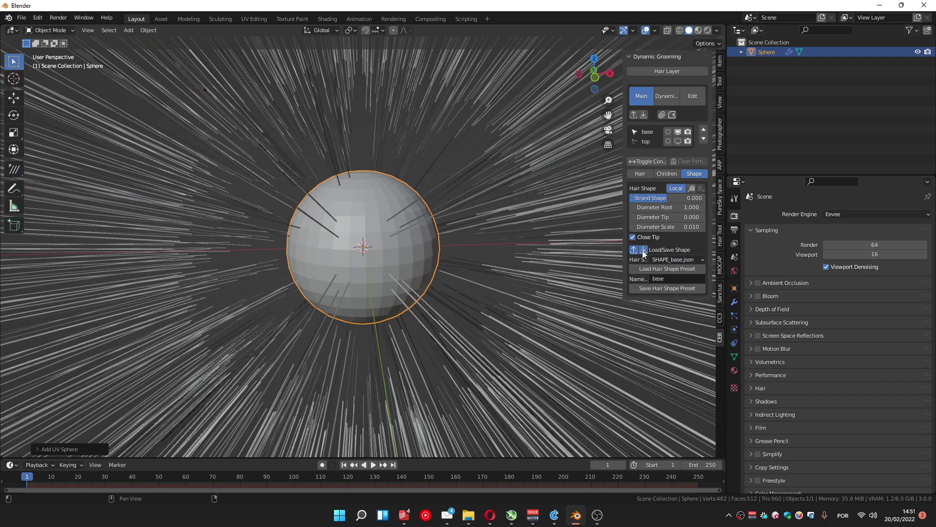
{"action": "left_click", "coordinate": [660, 287]}
{"action": "left_click", "coordinate": [668, 260]}
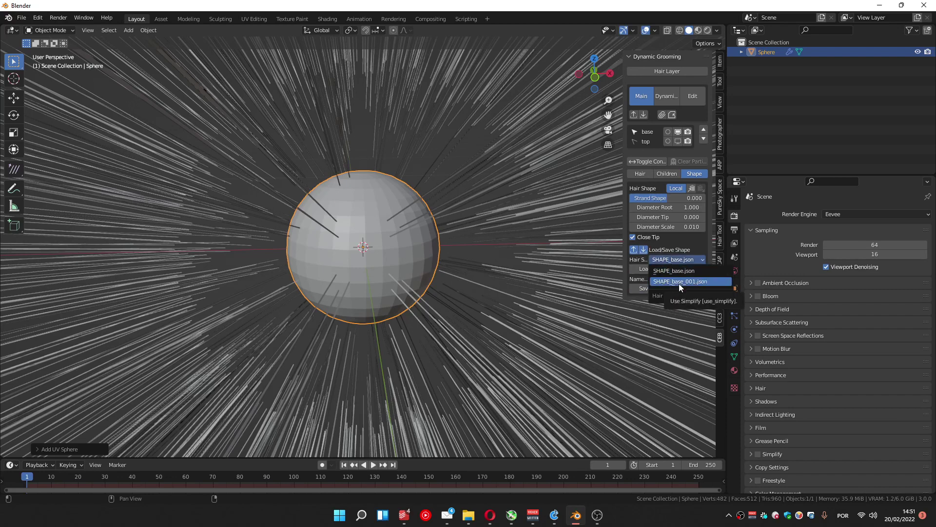
{"action": "left_click", "coordinate": [673, 239]}
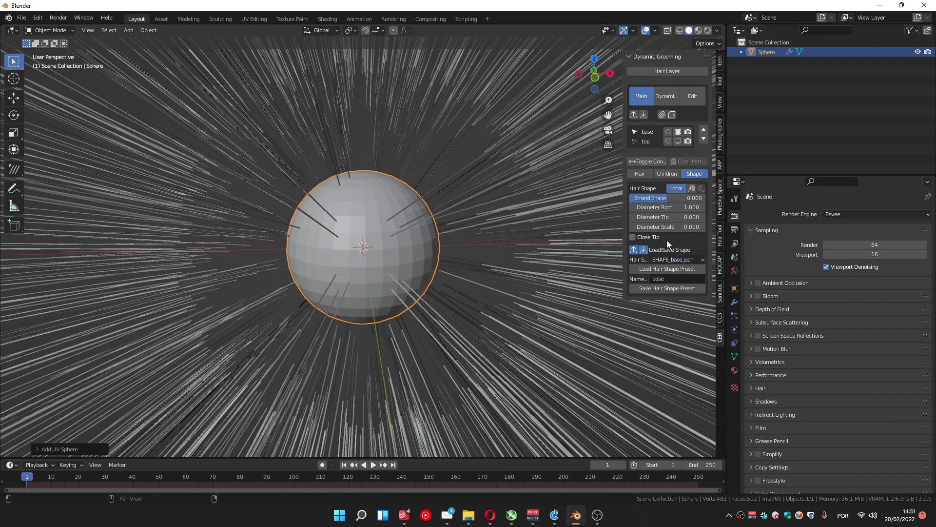
{"action": "left_click", "coordinate": [634, 249]}
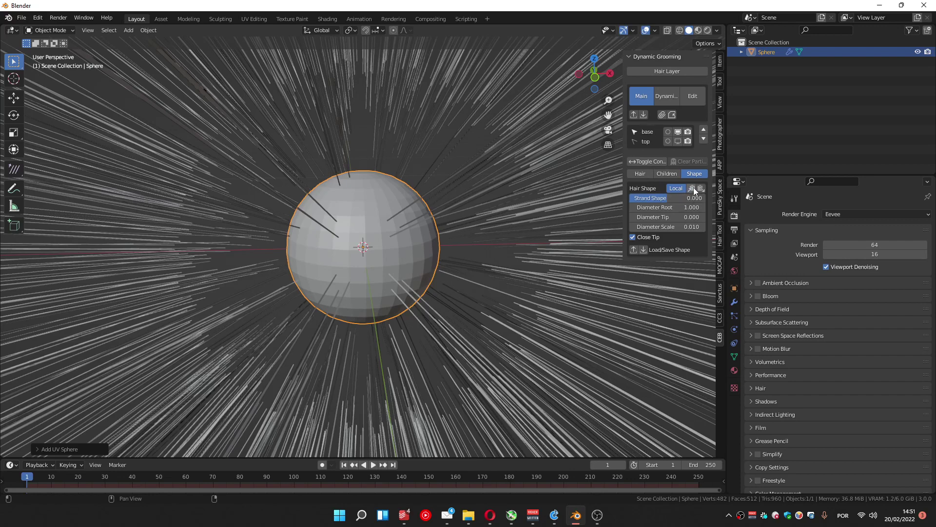
Step: Set the base hair's root diameter to 3.760 and paste the copied shape settings back over it
{"action": "left_click_drag", "start_coordinate": [676, 208], "coordinate": [708, 204]}
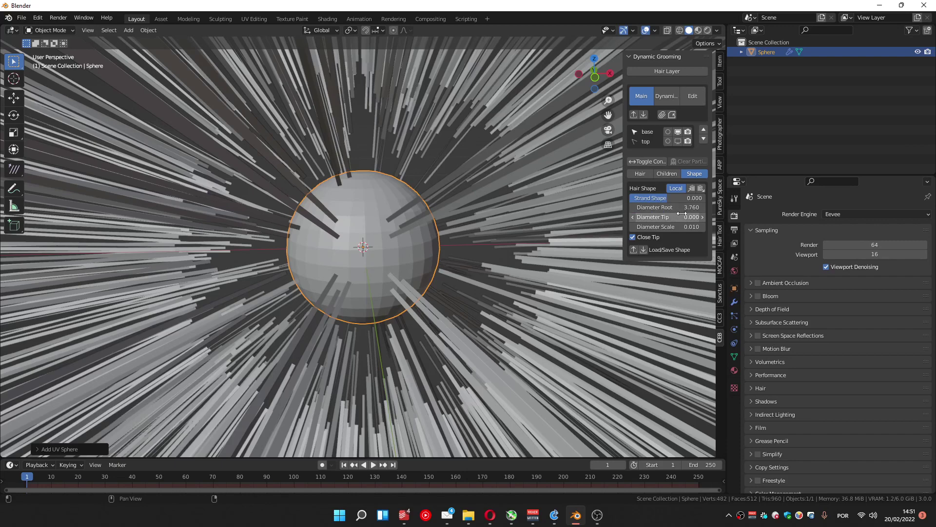
{"action": "left_click", "coordinate": [700, 188]}
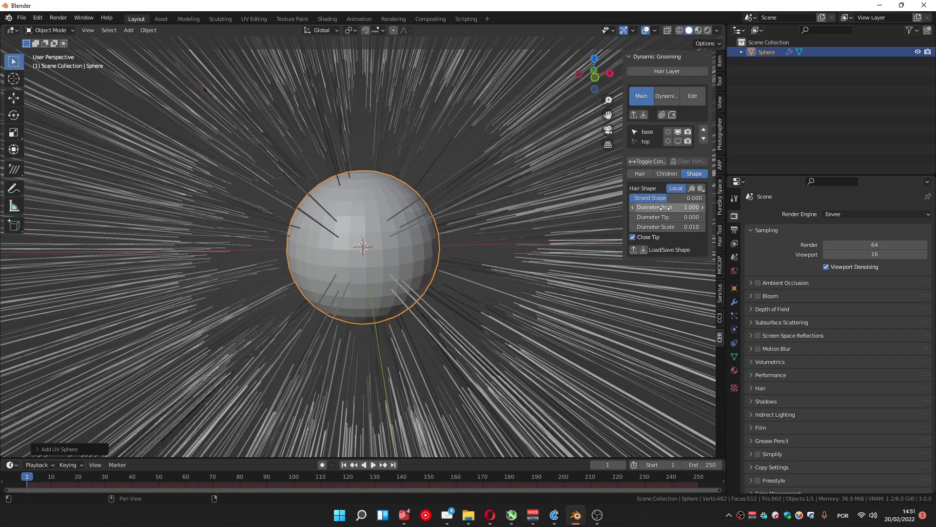
Step: Set the base hair's root diameter to 0.700 and its diameter scale to 0.250
{"action": "left_click_drag", "start_coordinate": [666, 209], "coordinate": [656, 227]}
{"action": "double_click", "coordinate": [675, 227]}
{"action": "type", "text": "0.4"}
{"action": "key", "text": "Return"}
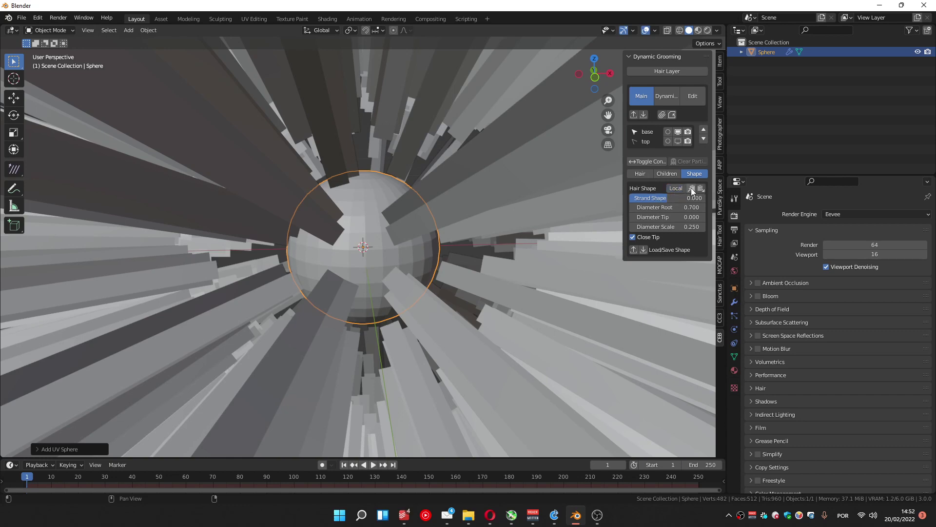
Step: Show the top hair layer in the viewport, hide the base layer, and paste the base layer's hair shape settings onto top
{"action": "left_click", "coordinate": [690, 144]}
{"action": "left_click", "coordinate": [678, 142]}
{"action": "left_click", "coordinate": [678, 133]}
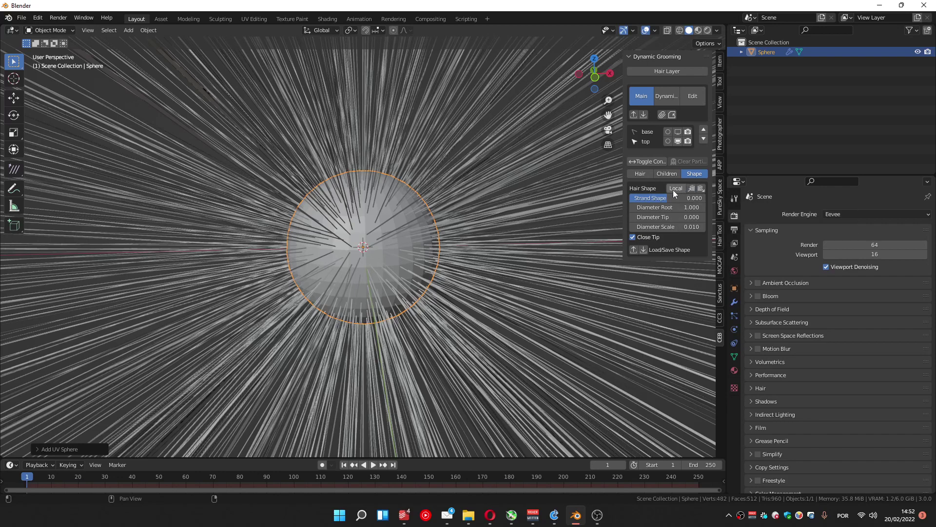
{"action": "left_click", "coordinate": [701, 188]}
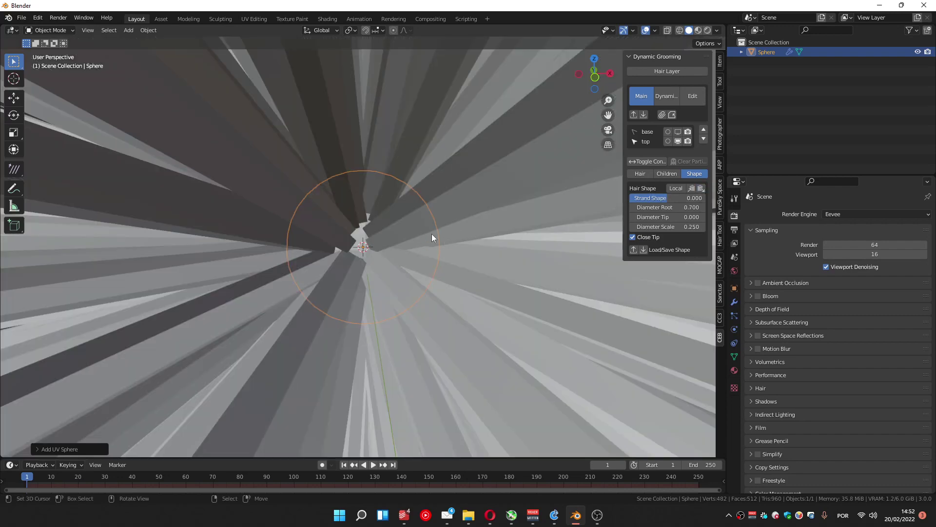